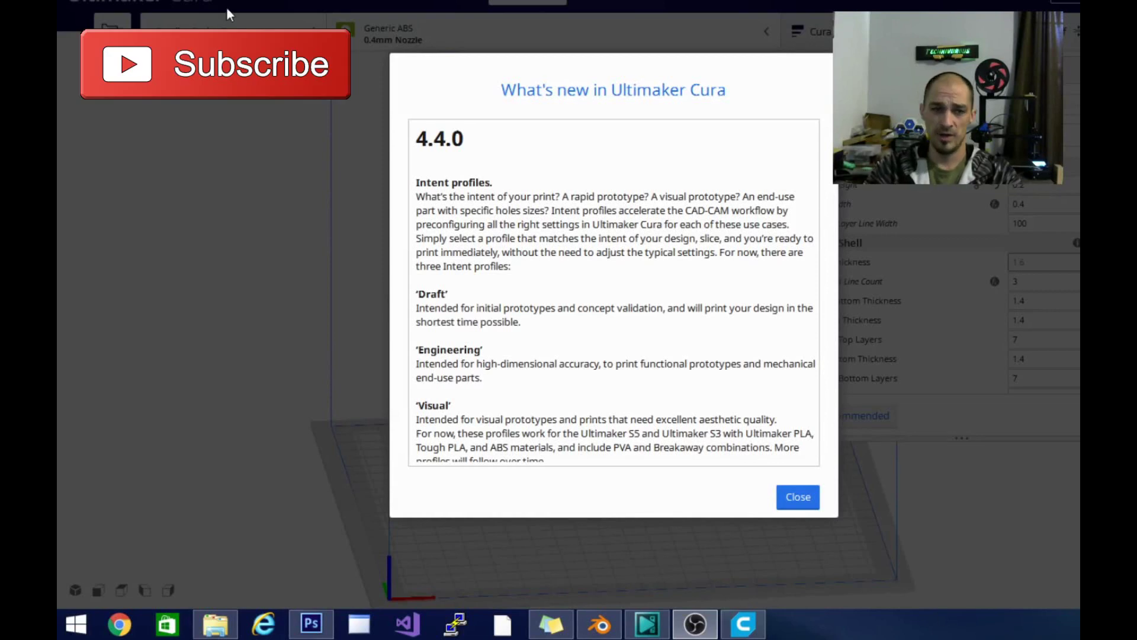
key(alt+Tab)
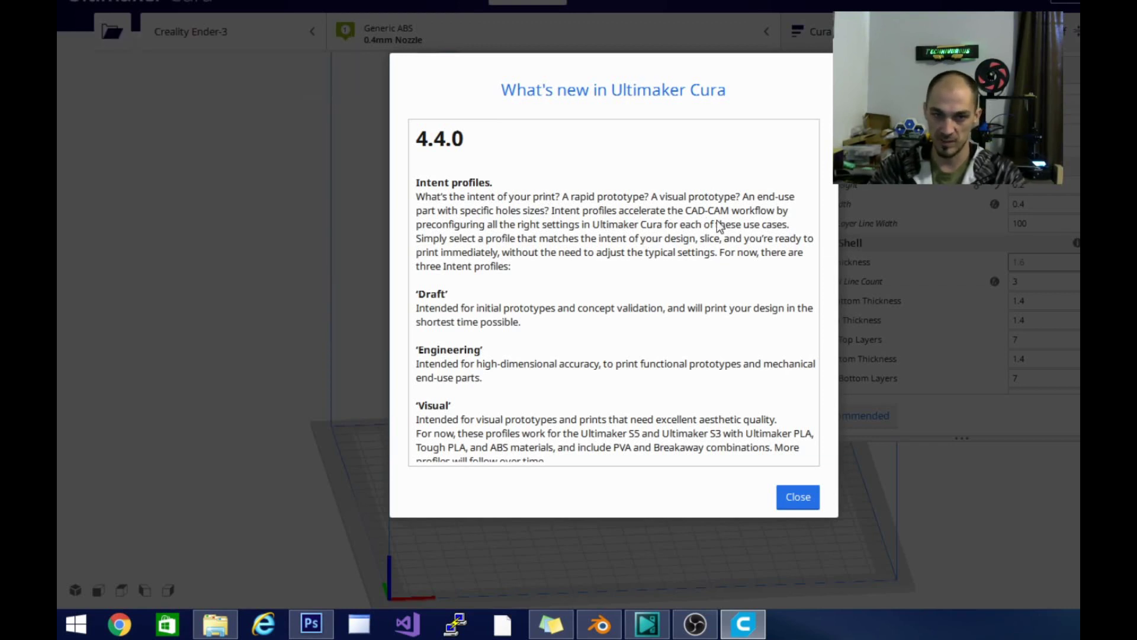
scroll(610, 321, down, 4)
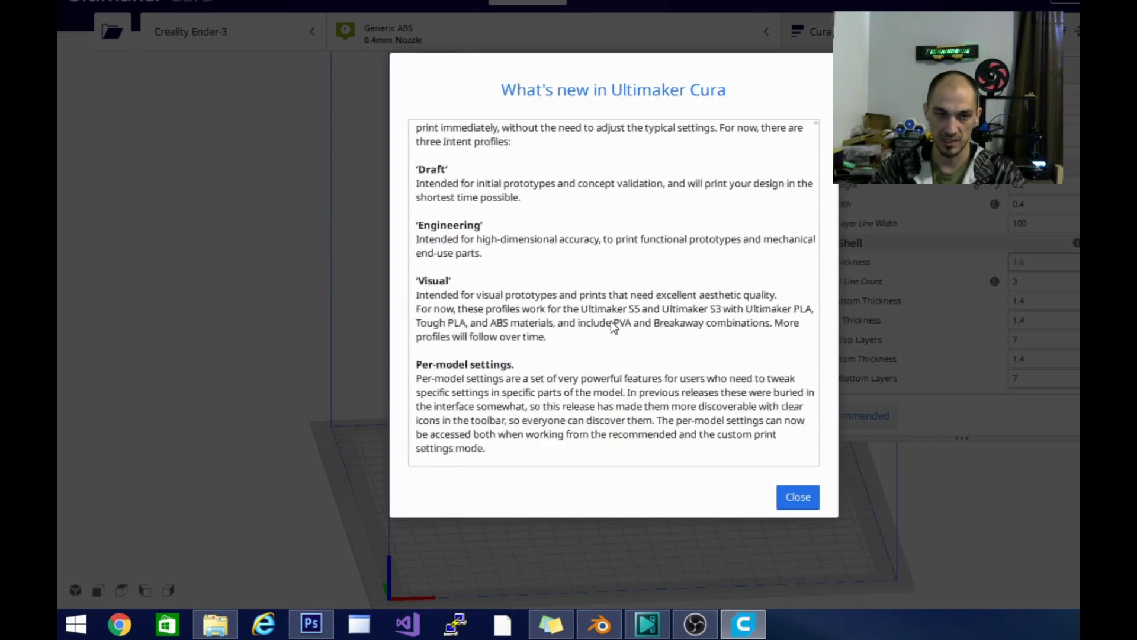
scroll(587, 312, up, 2)
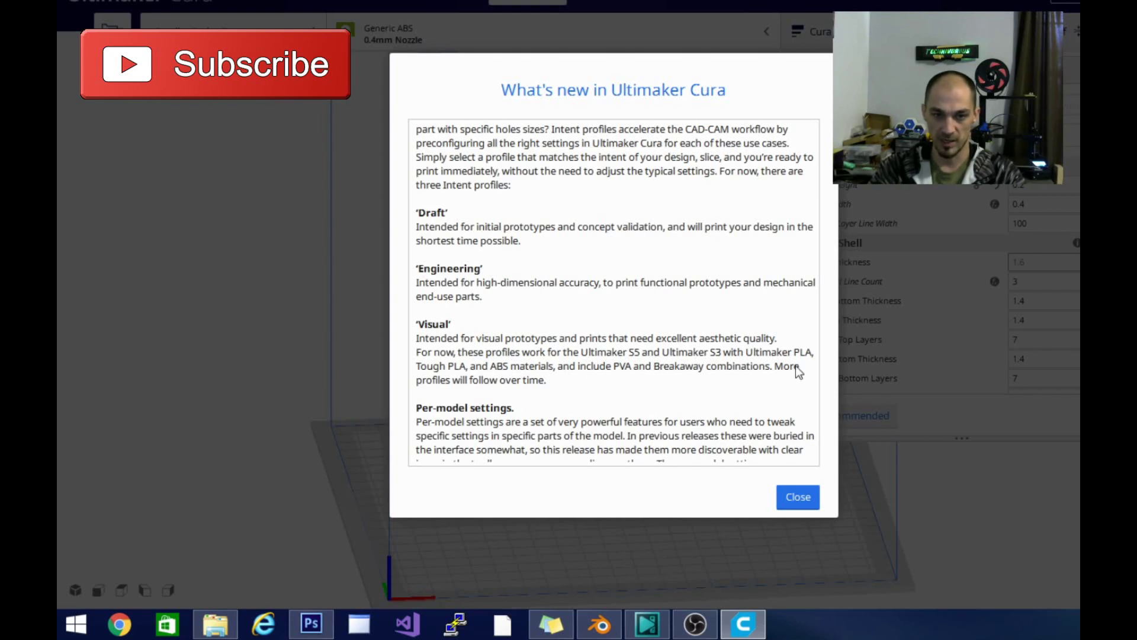
Read through the remaining Cura 4.4.0 release notes and close the What's new dialog
scroll(595, 401, down, 3)
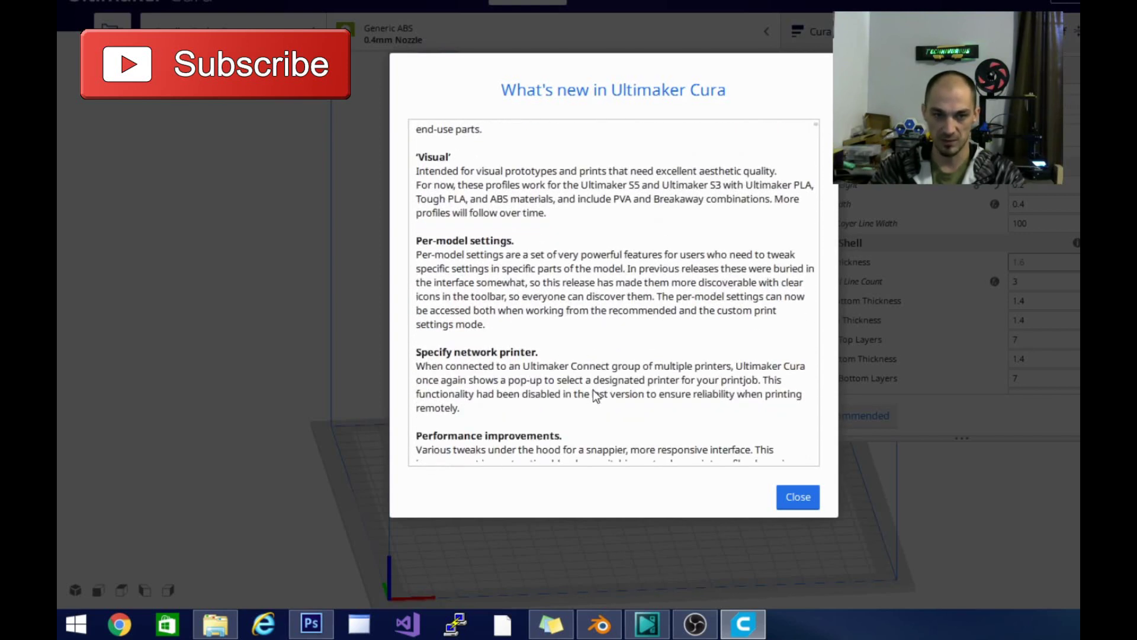
scroll(596, 397, down, 2)
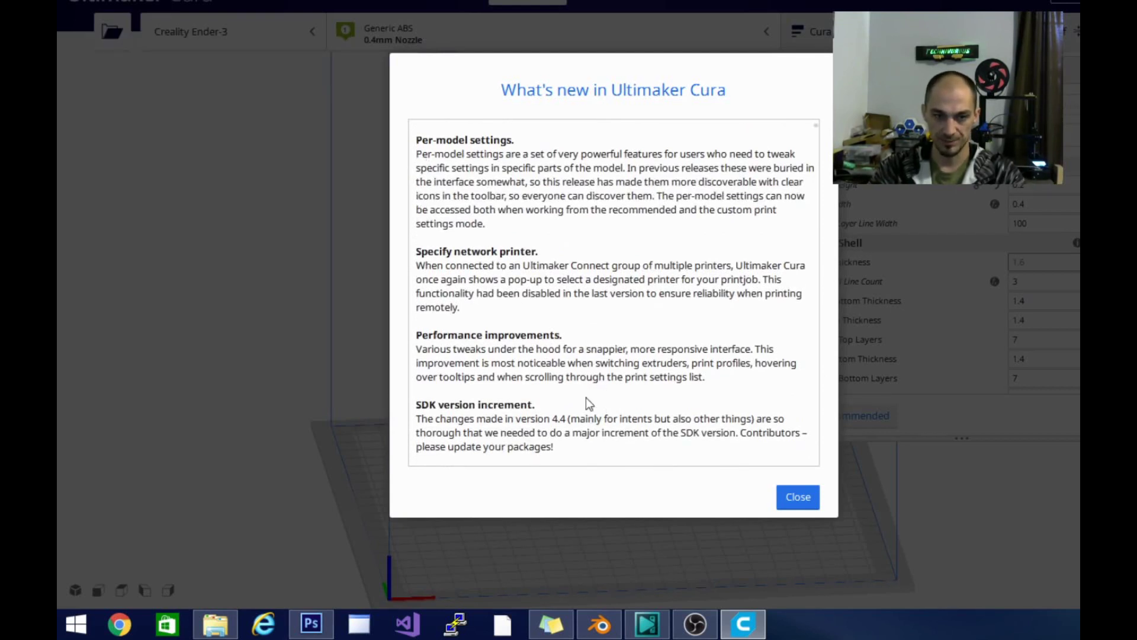
scroll(518, 252, down, 2)
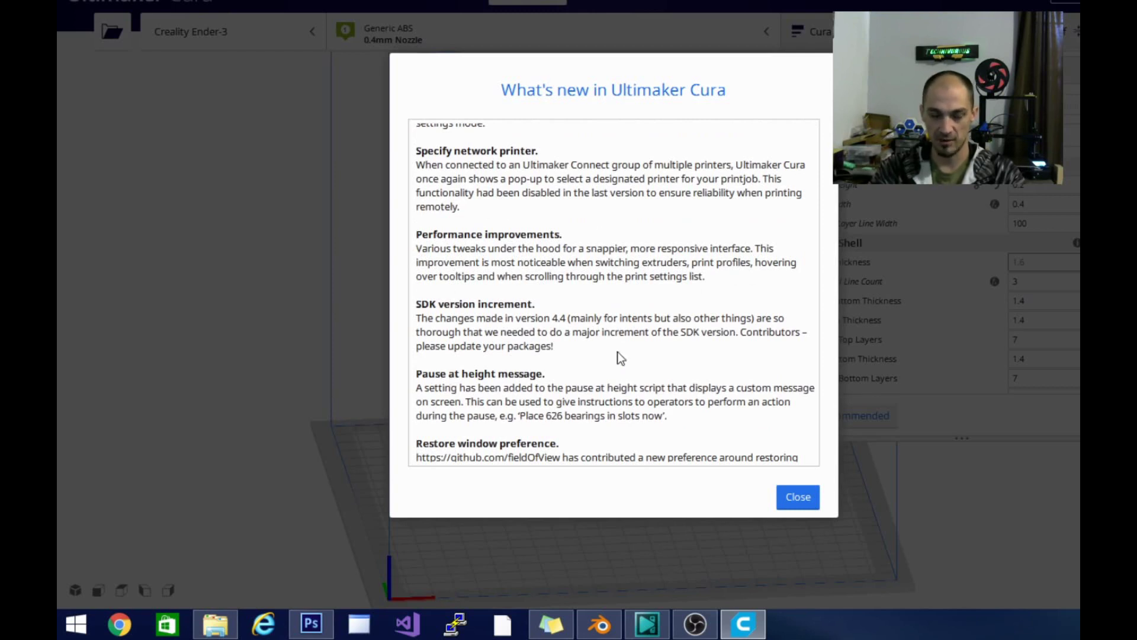
scroll(503, 367, down, 3)
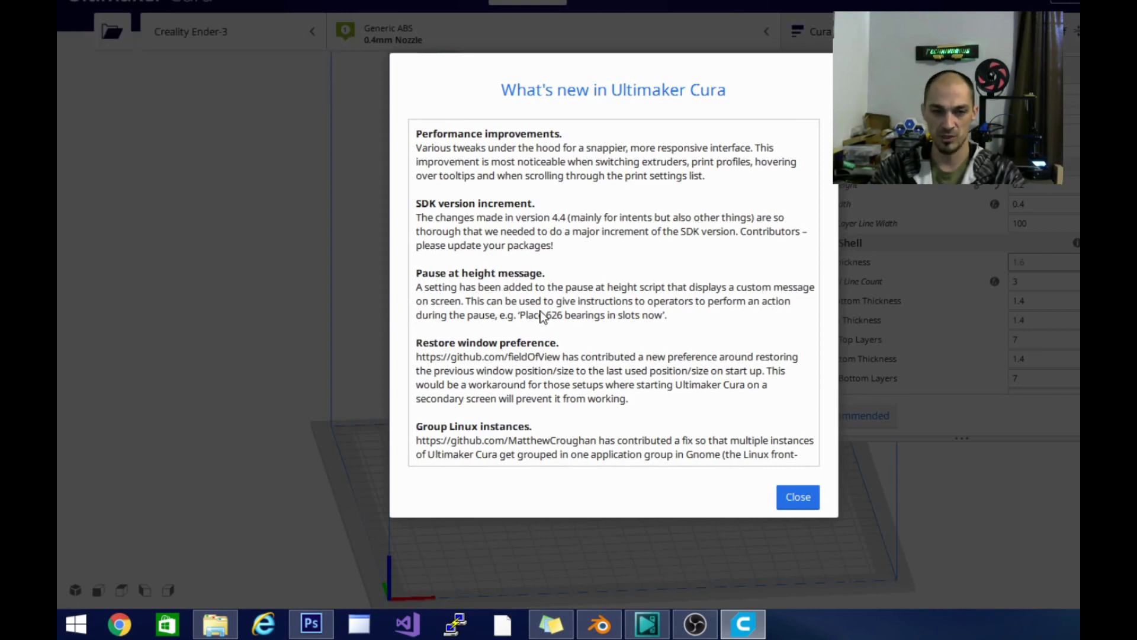
scroll(542, 317, down, 3)
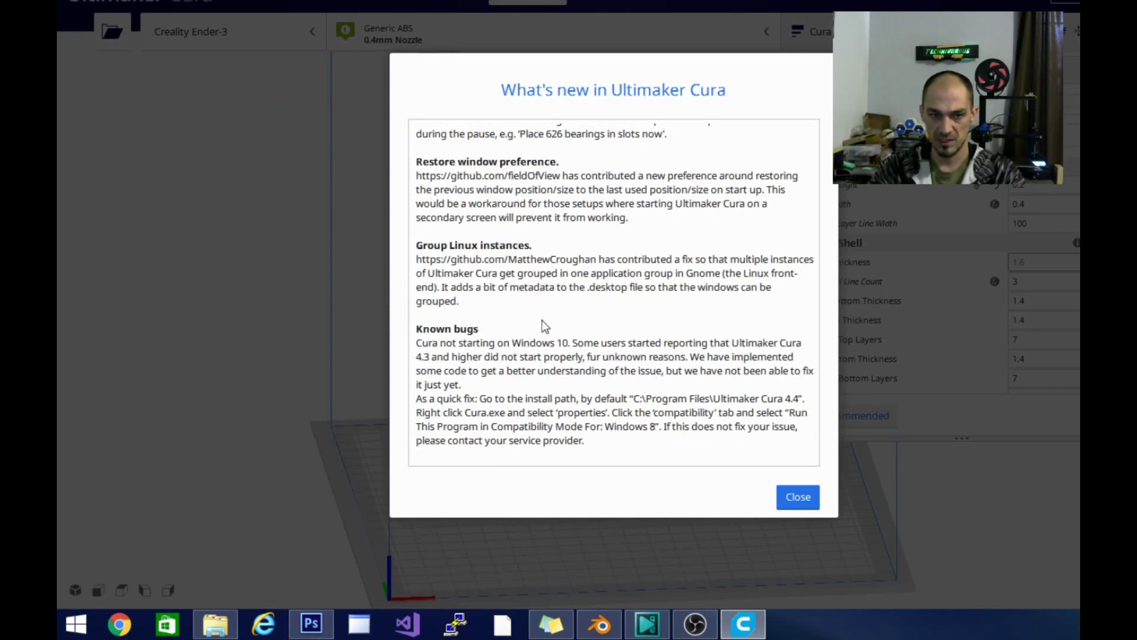
scroll(543, 325, down, 3)
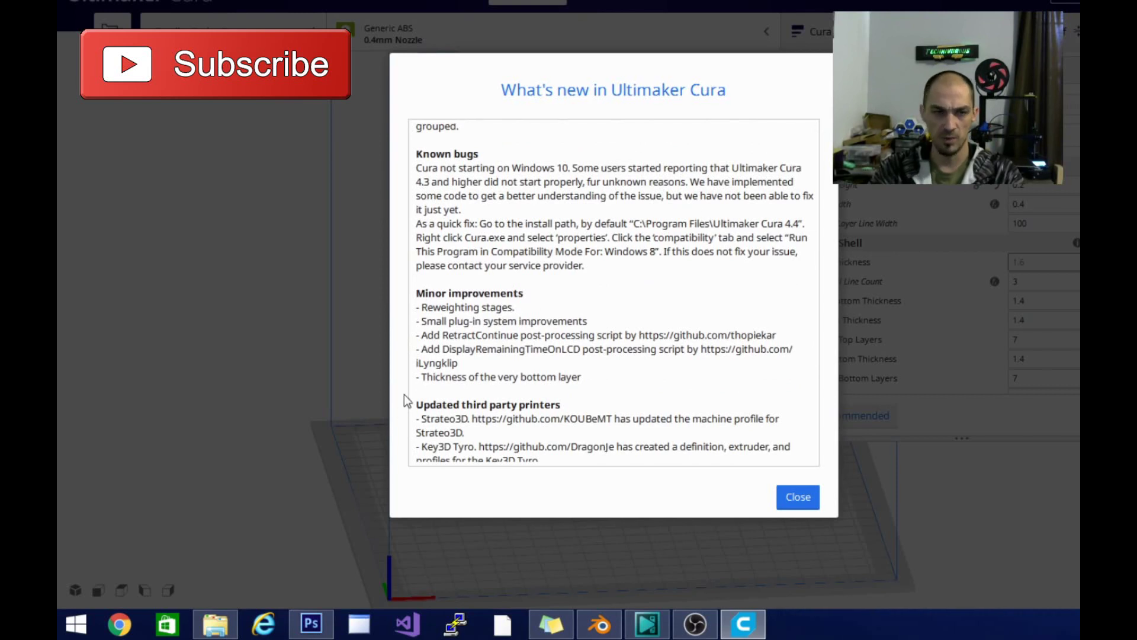
scroll(598, 313, down, 3)
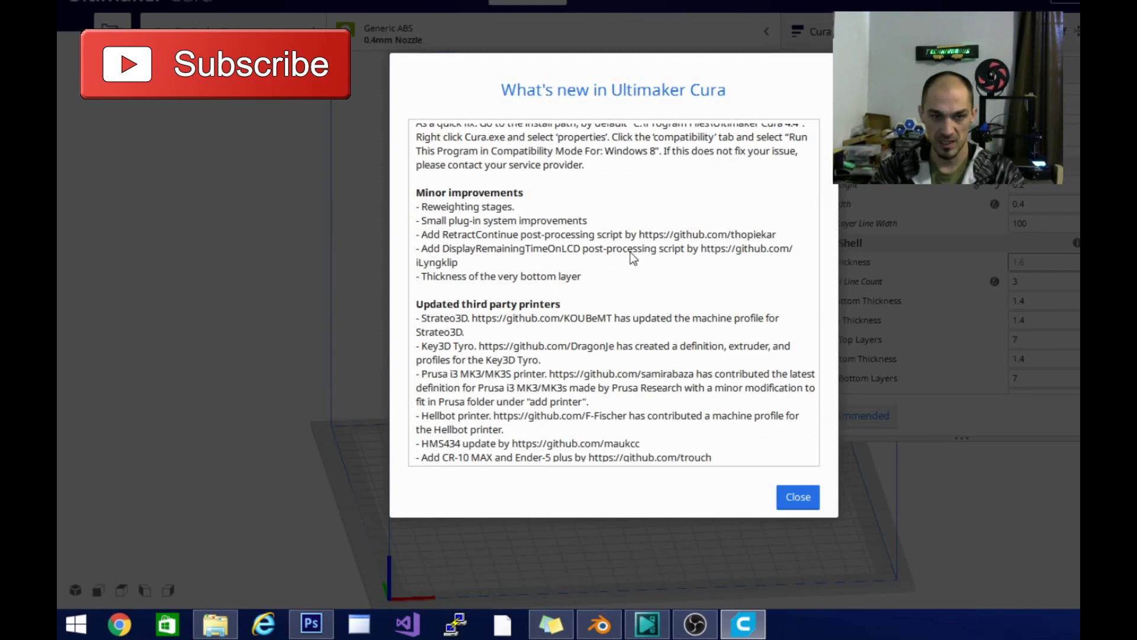
scroll(631, 252, down, 4)
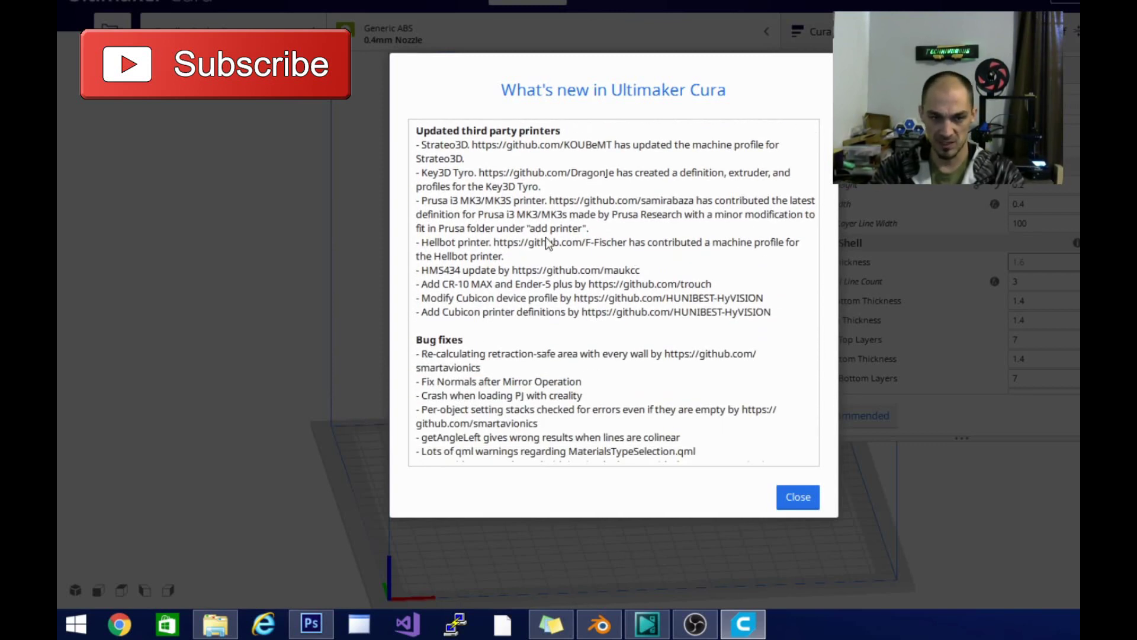
scroll(583, 385, down, 3)
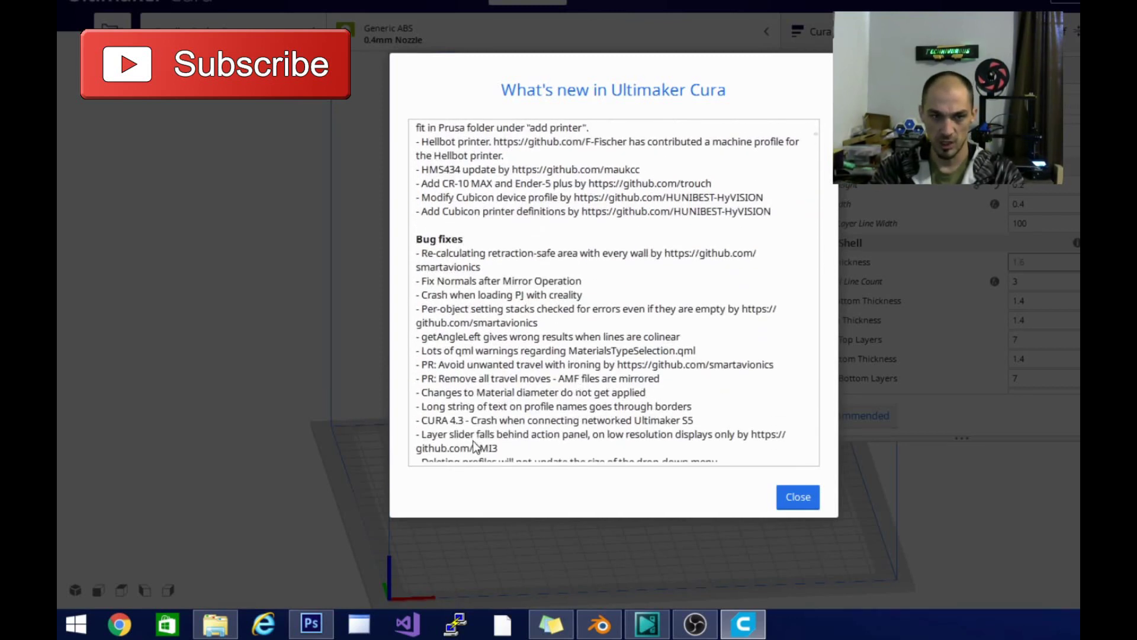
scroll(526, 319, down, 8)
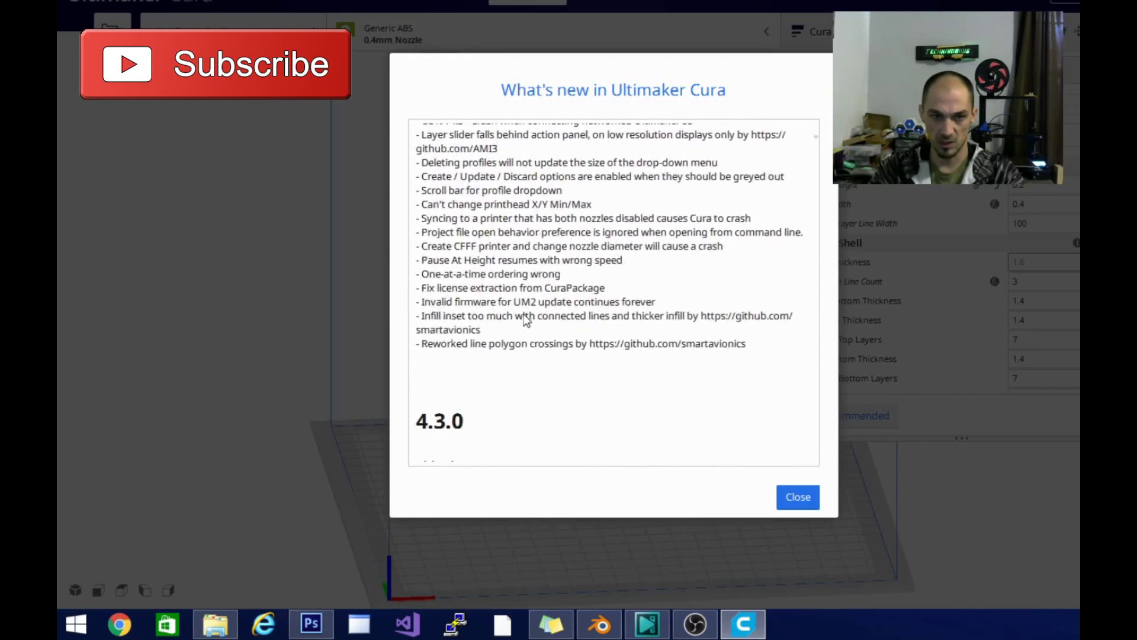
scroll(526, 319, down, 3)
scroll(524, 323, up, 7)
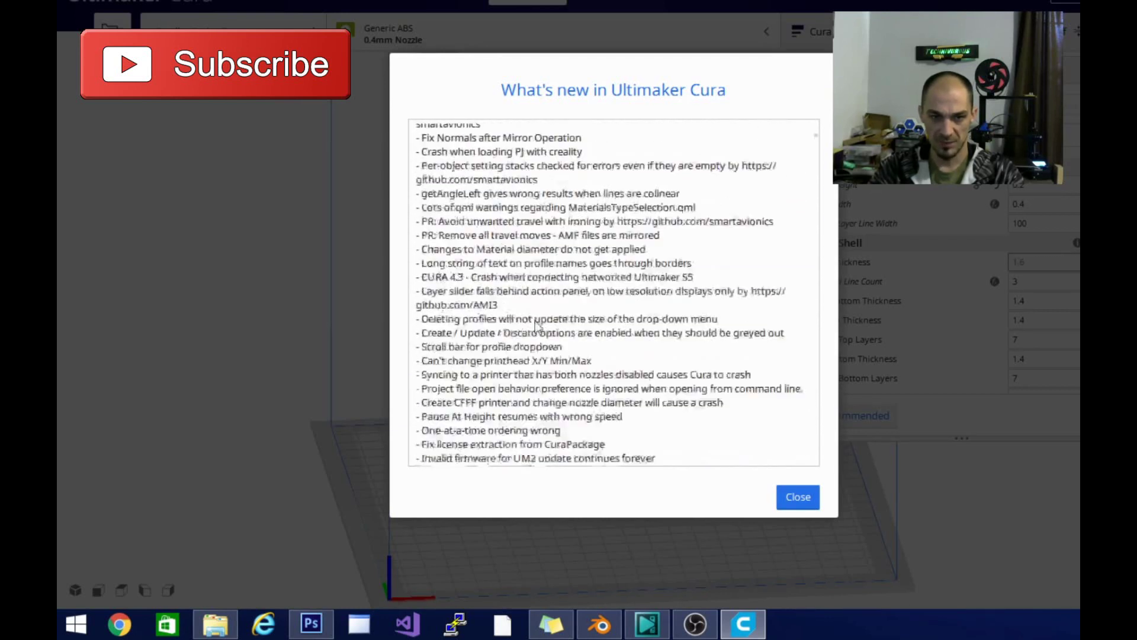
click(797, 498)
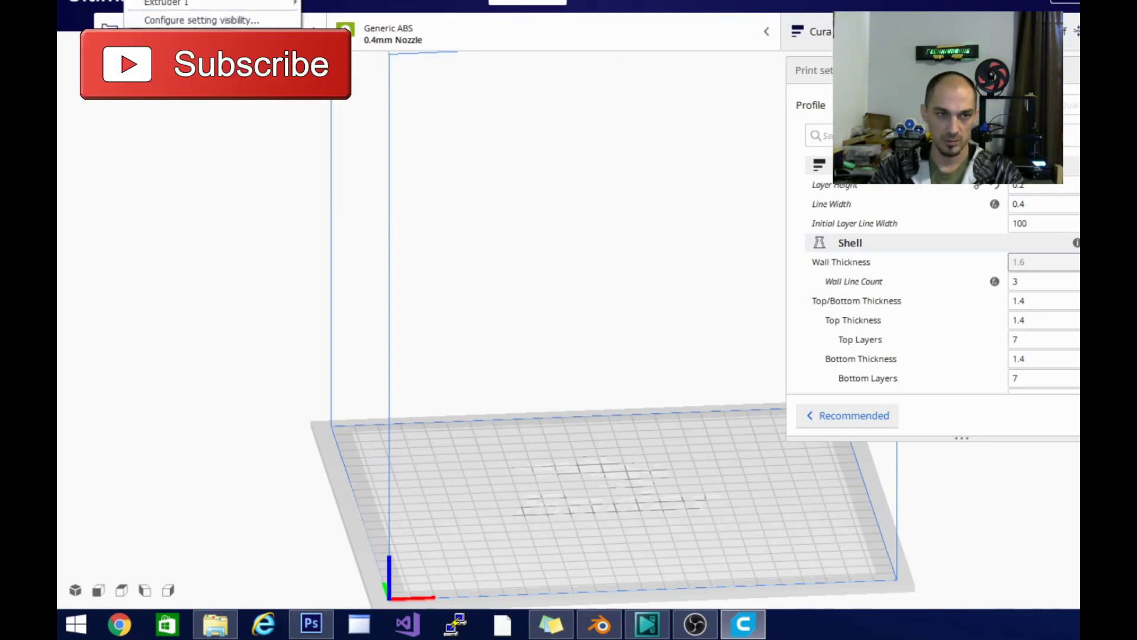
Check the print profile list, then go to the Settings menu to browse printer choices
mouse_move(195, 0)
mouse_move(148, 0)
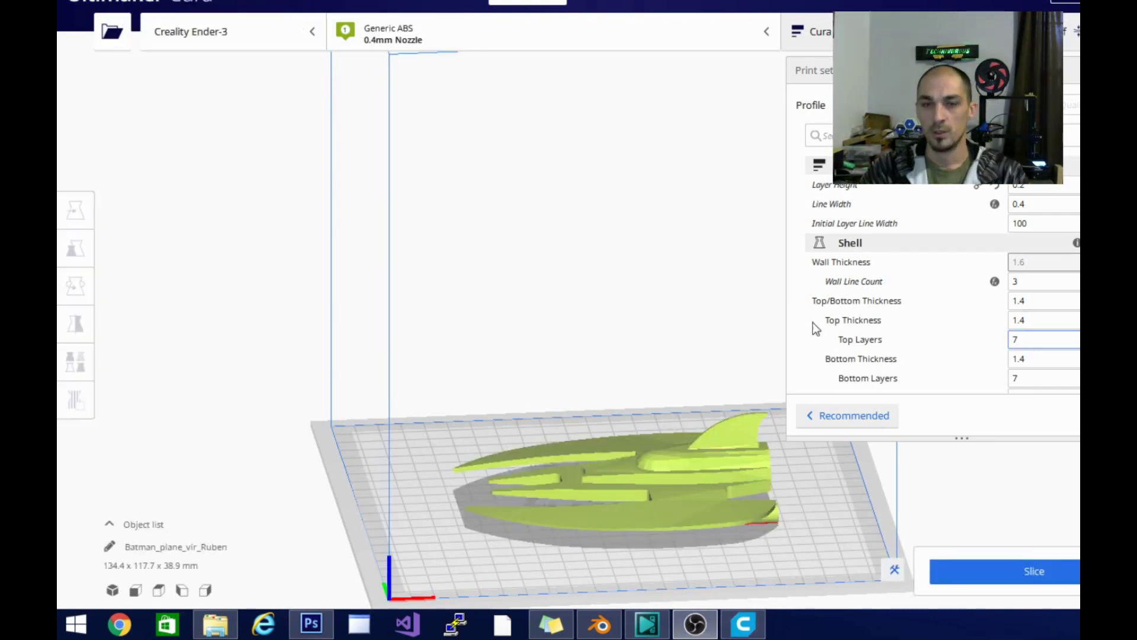
mouse_move(812, 306)
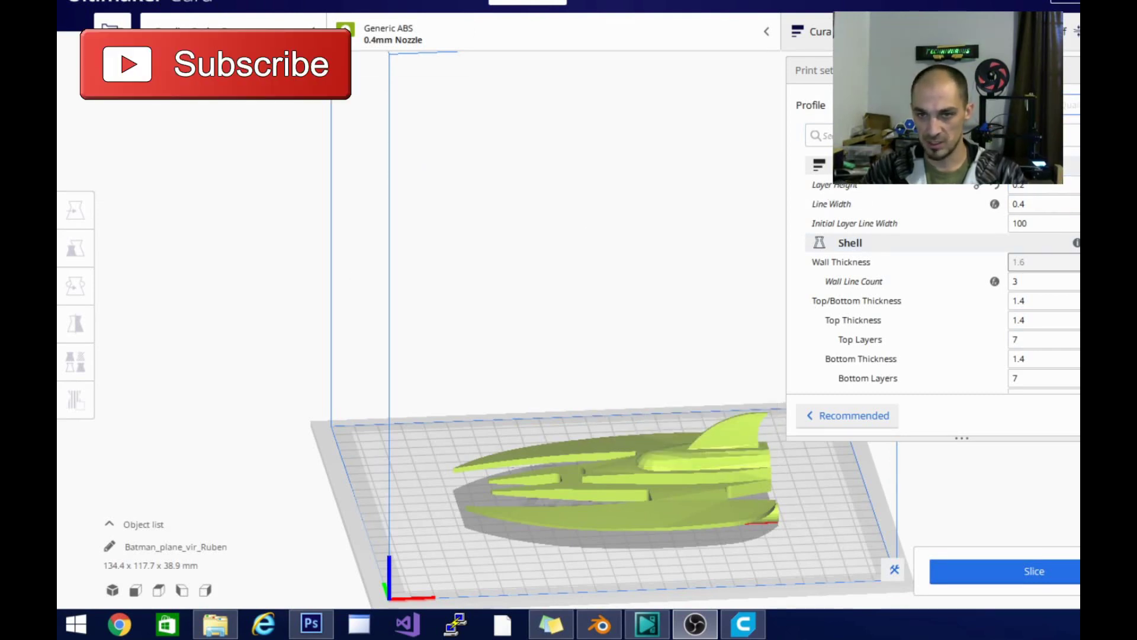
click(948, 105)
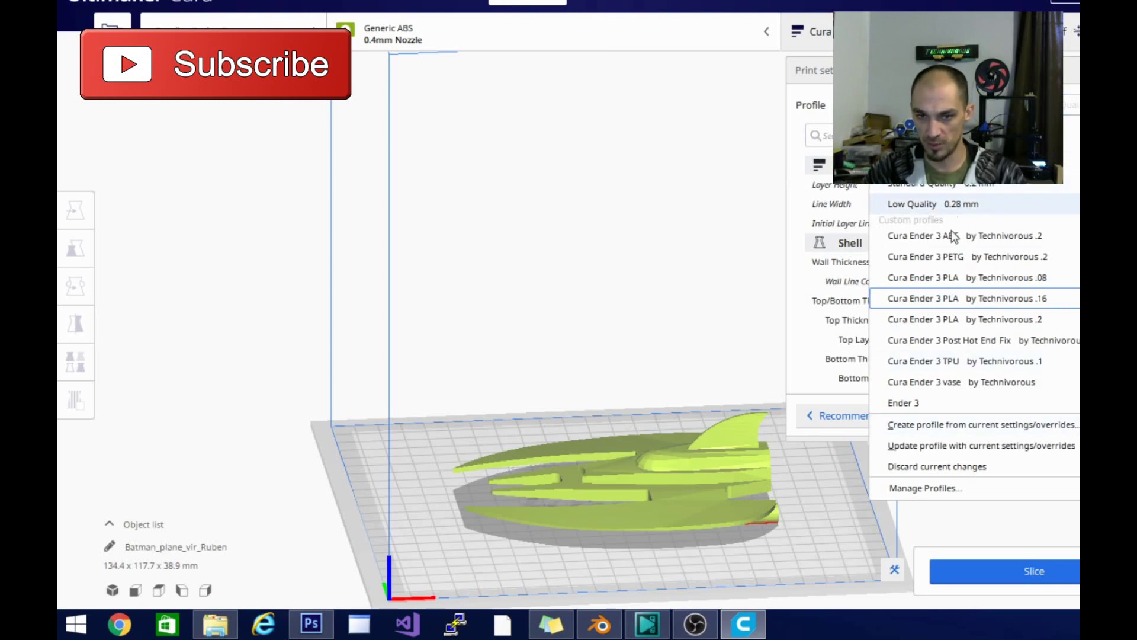
click(142, 1)
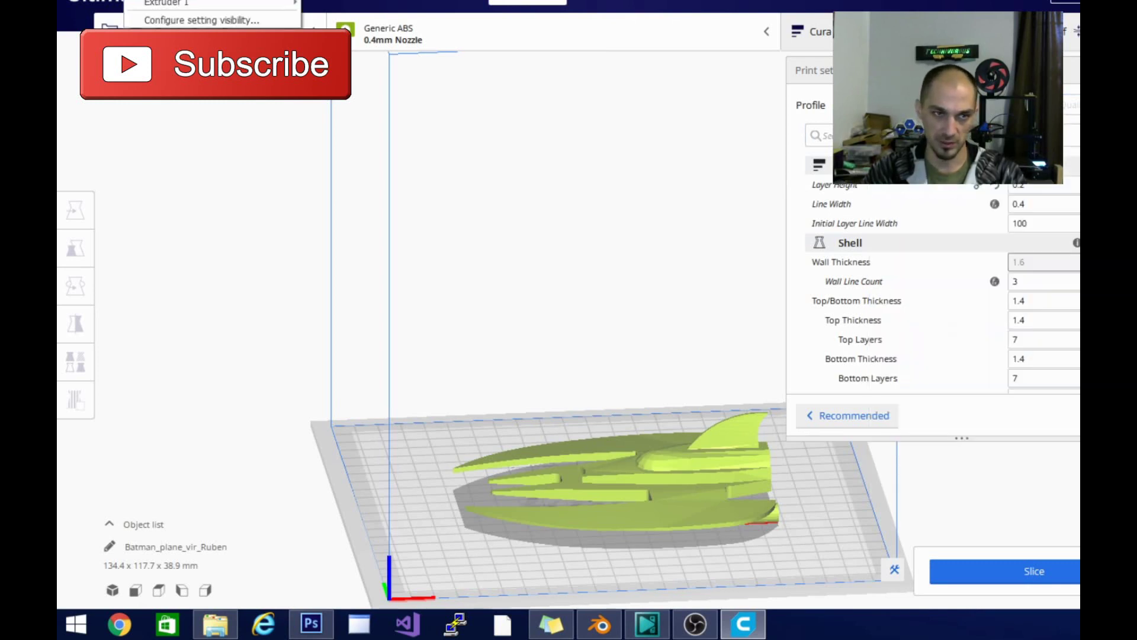
Make the Ultimaker S5 the active printer, then close the profile list and print settings, keeping Fine
mouse_move(237, 1)
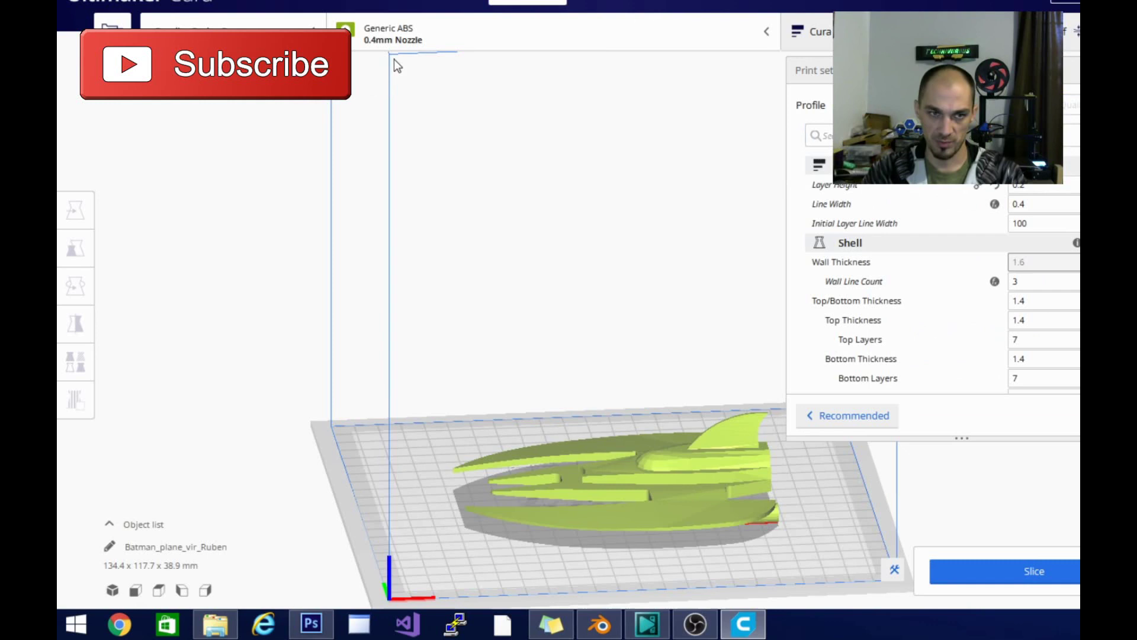
click(393, 59)
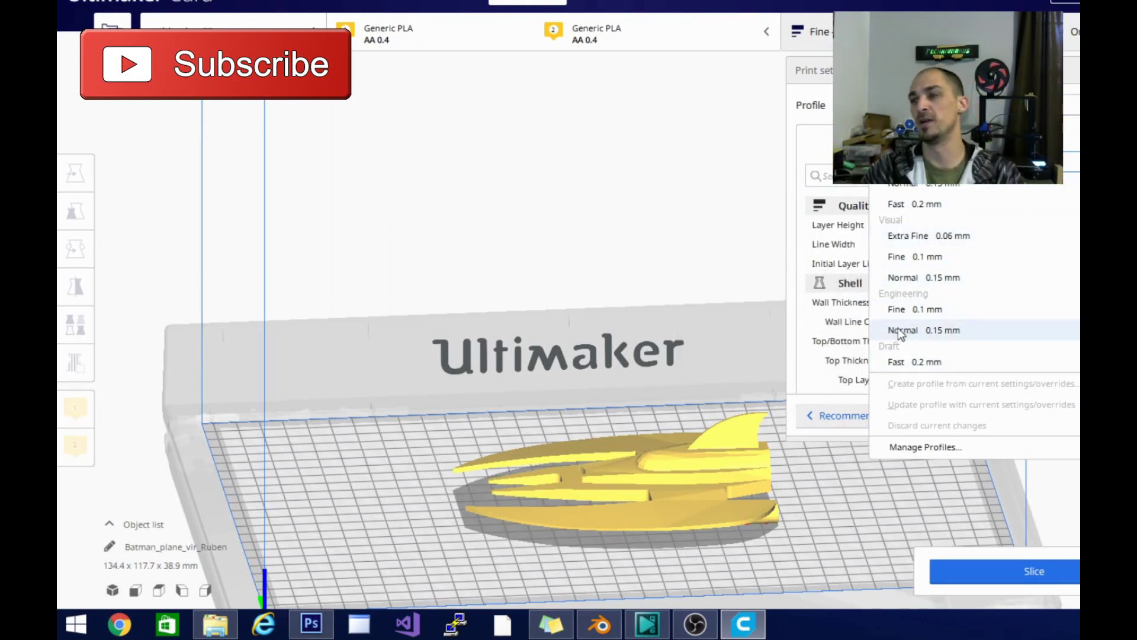
click(664, 222)
click(700, 276)
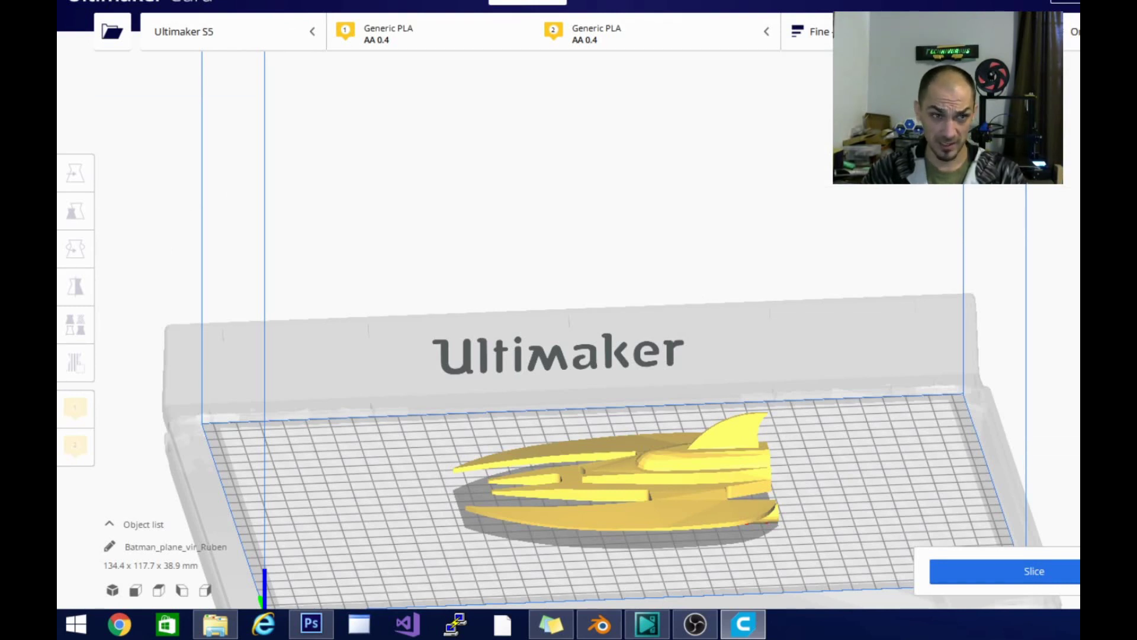
Open the Modify G-Code post-processing window and add the RepRapFirmware pause-at-height script
key(alt+s)
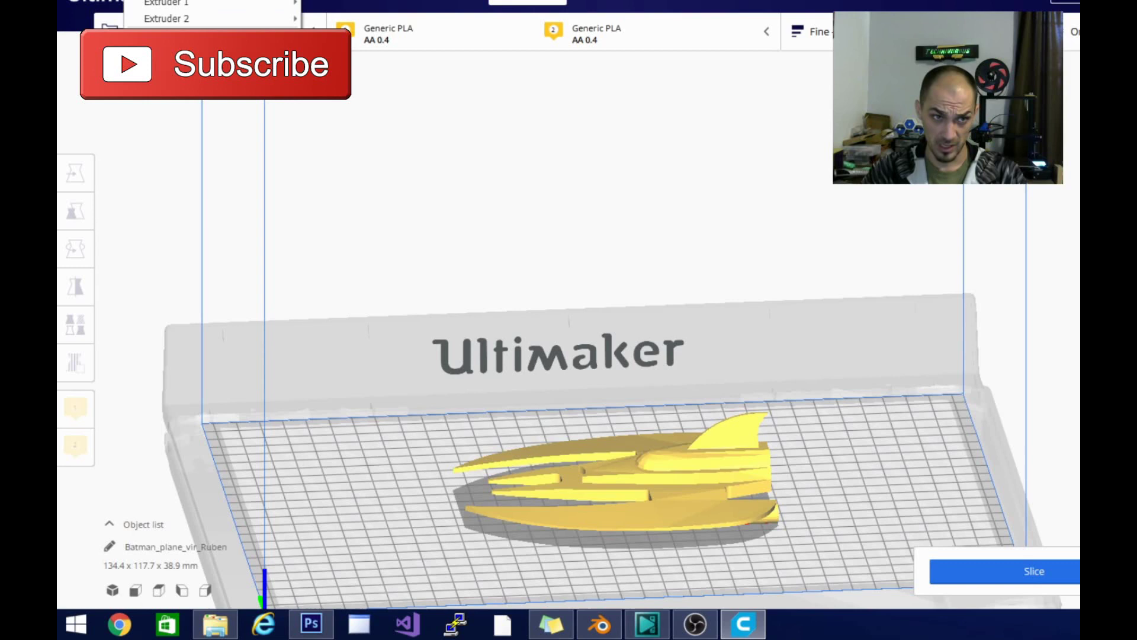
mouse_move(195, 1)
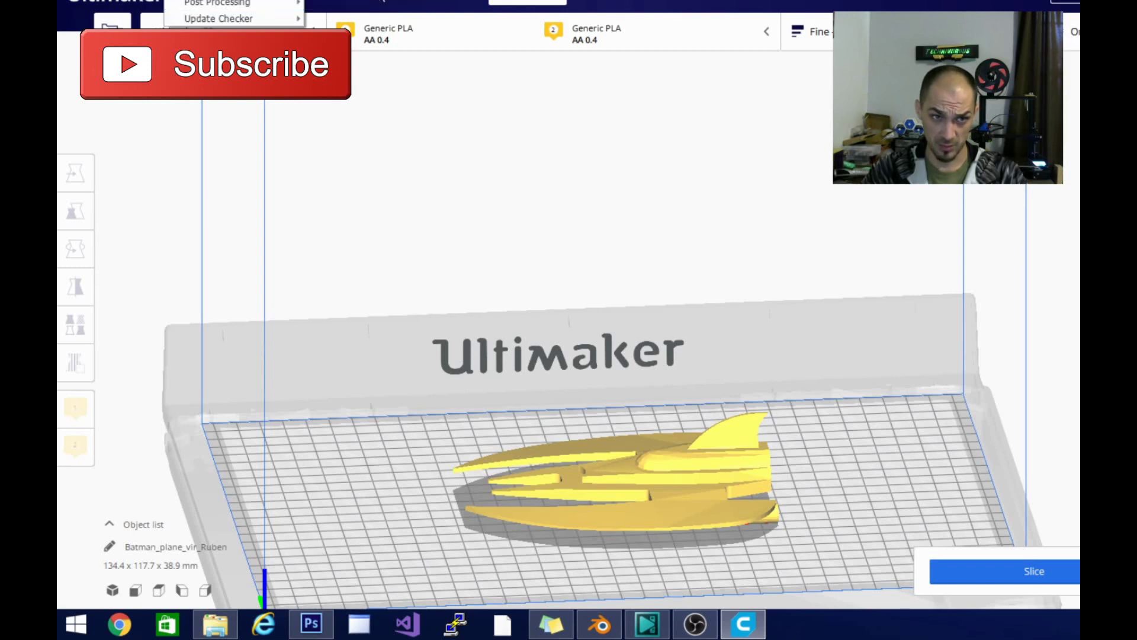
click(359, 6)
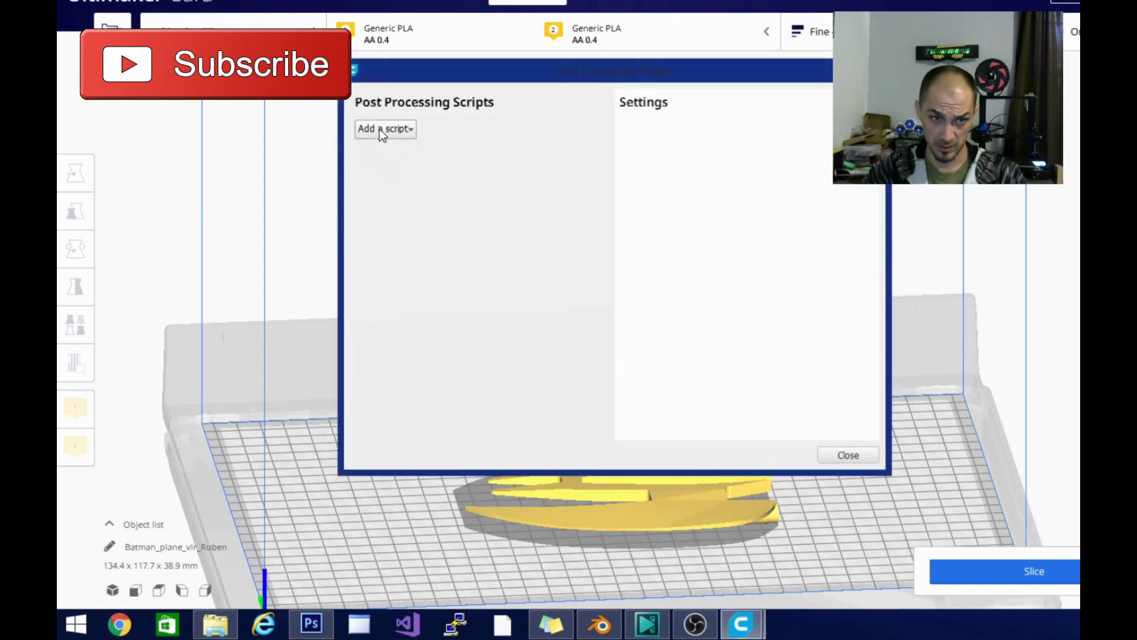
click(380, 129)
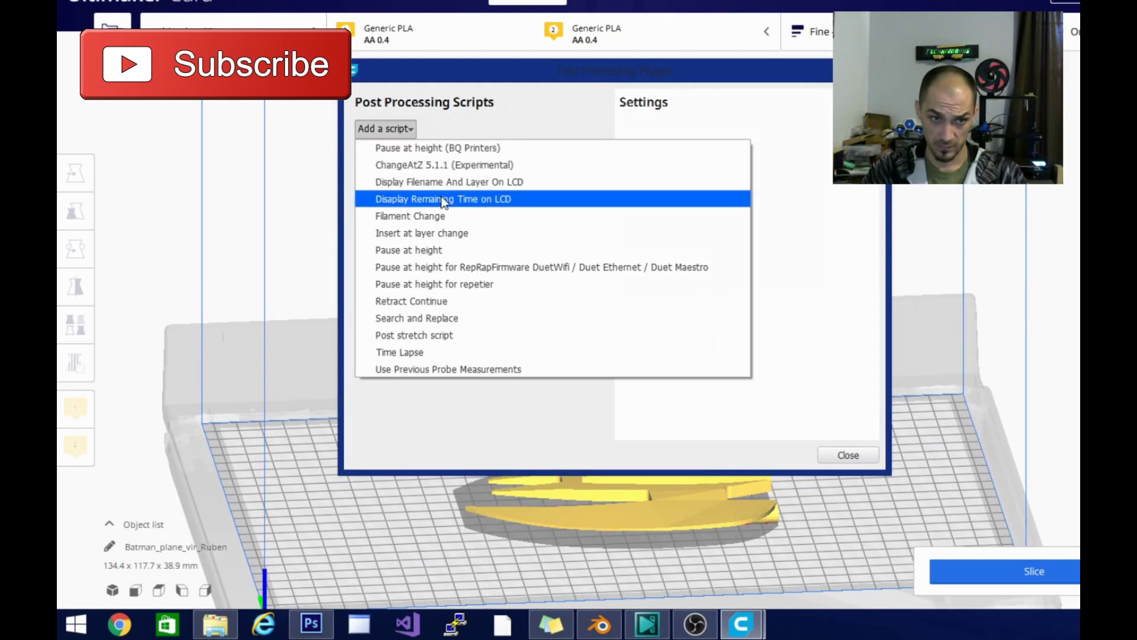
click(452, 267)
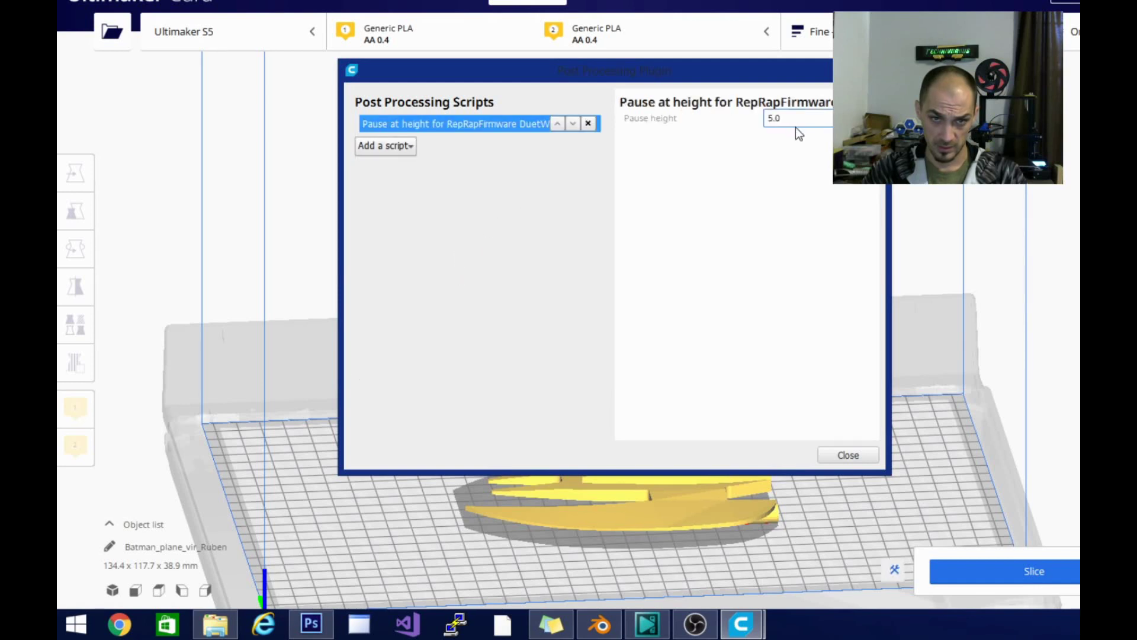
Replace it with the plain Pause at height script at 5.0 and close the window
click(590, 124)
click(386, 142)
click(393, 250)
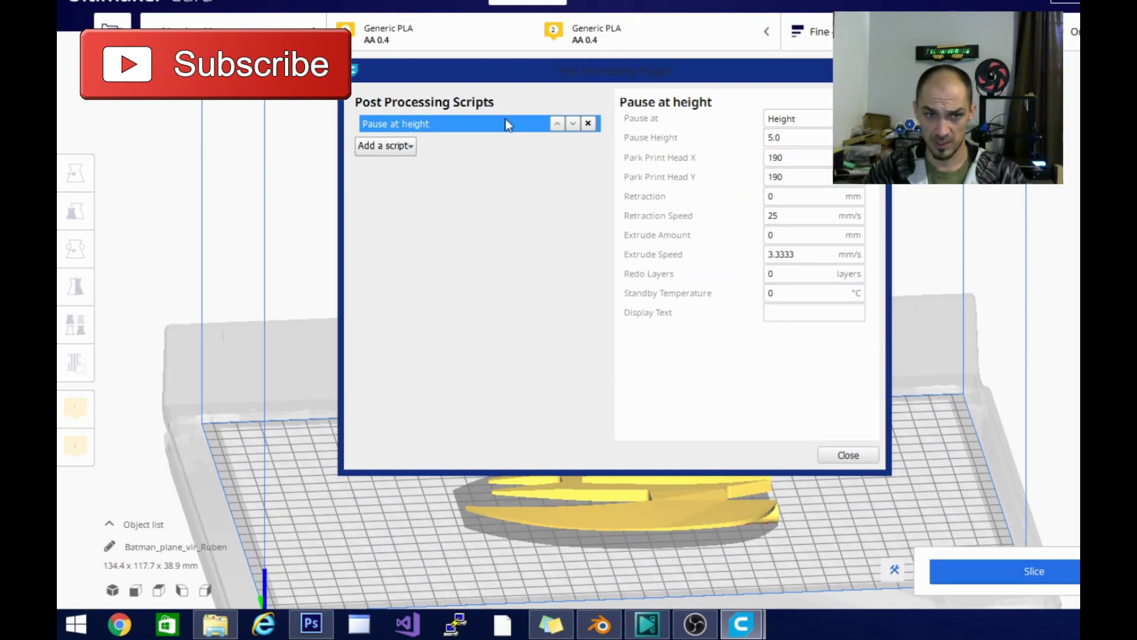
click(393, 144)
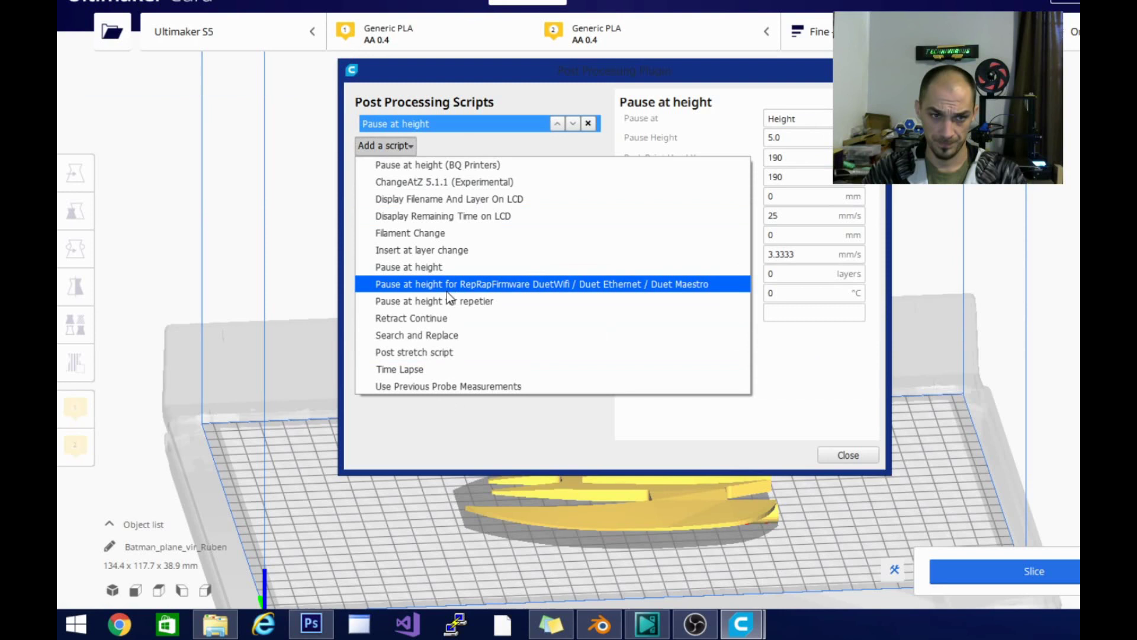
click(856, 459)
click(858, 456)
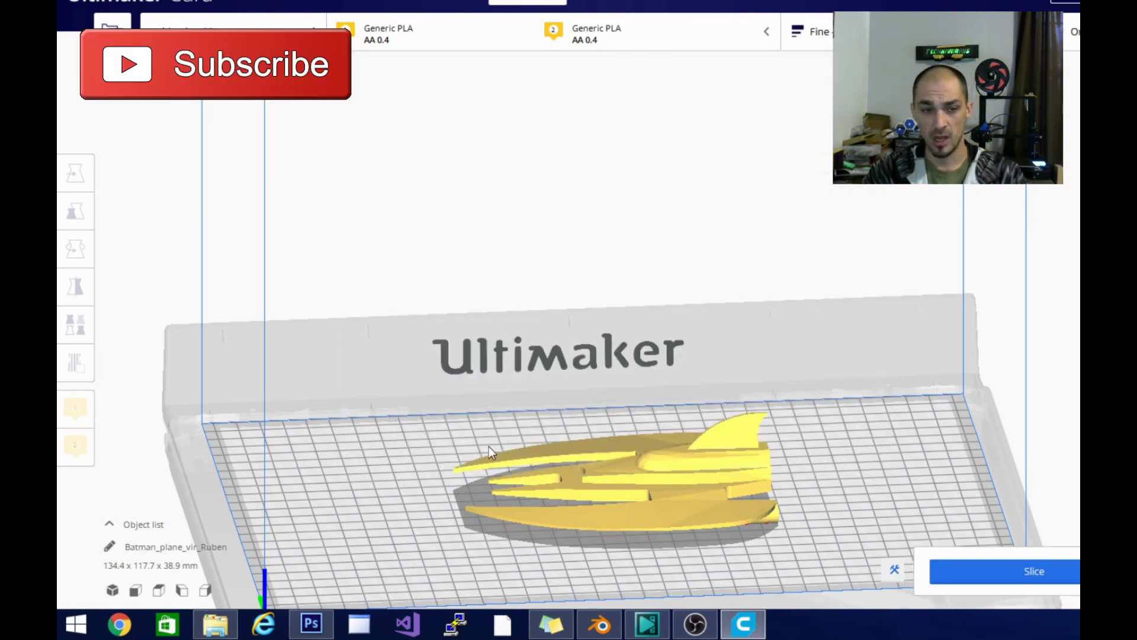
Orbit the camera to a straight-on front view of the Batman plane
right_drag(488, 446, 492, 402)
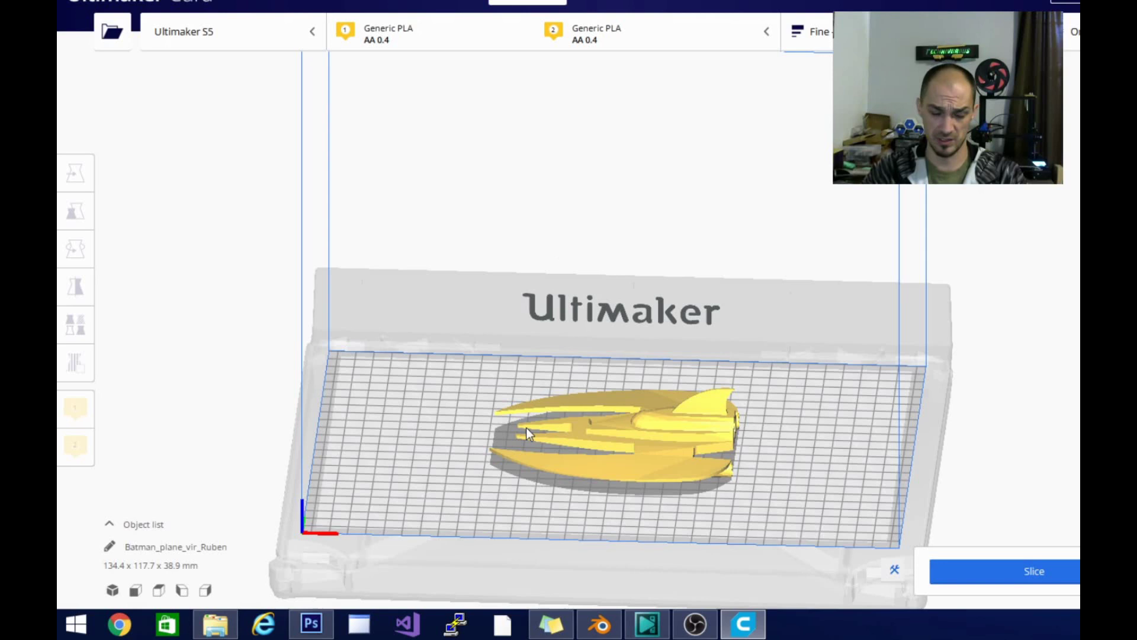
right_drag(564, 464, 693, 353)
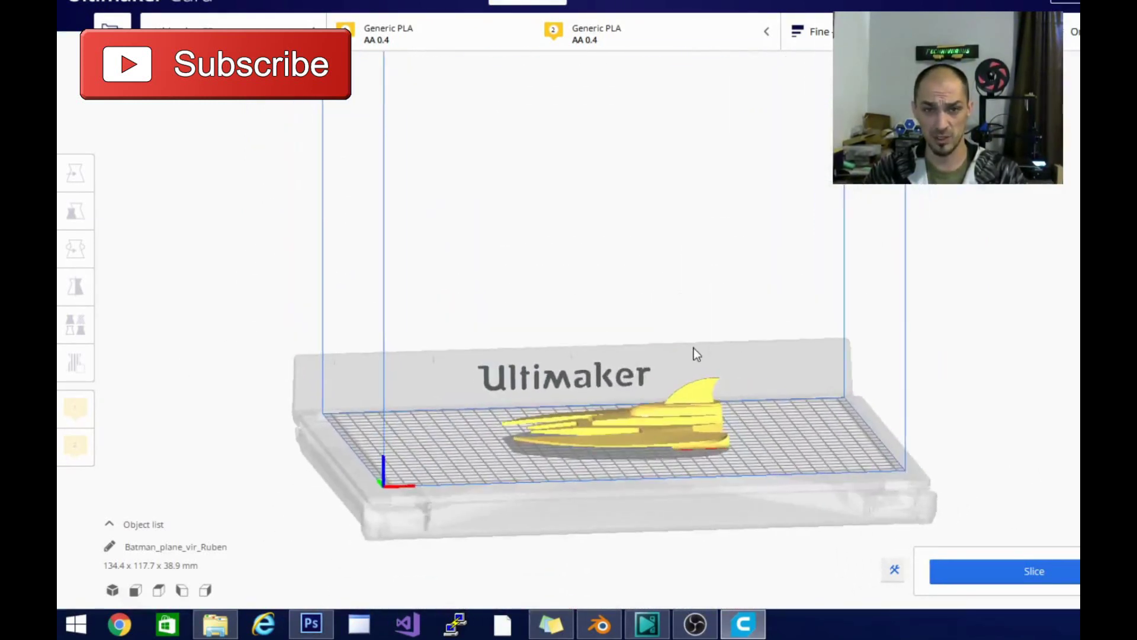
click(811, 31)
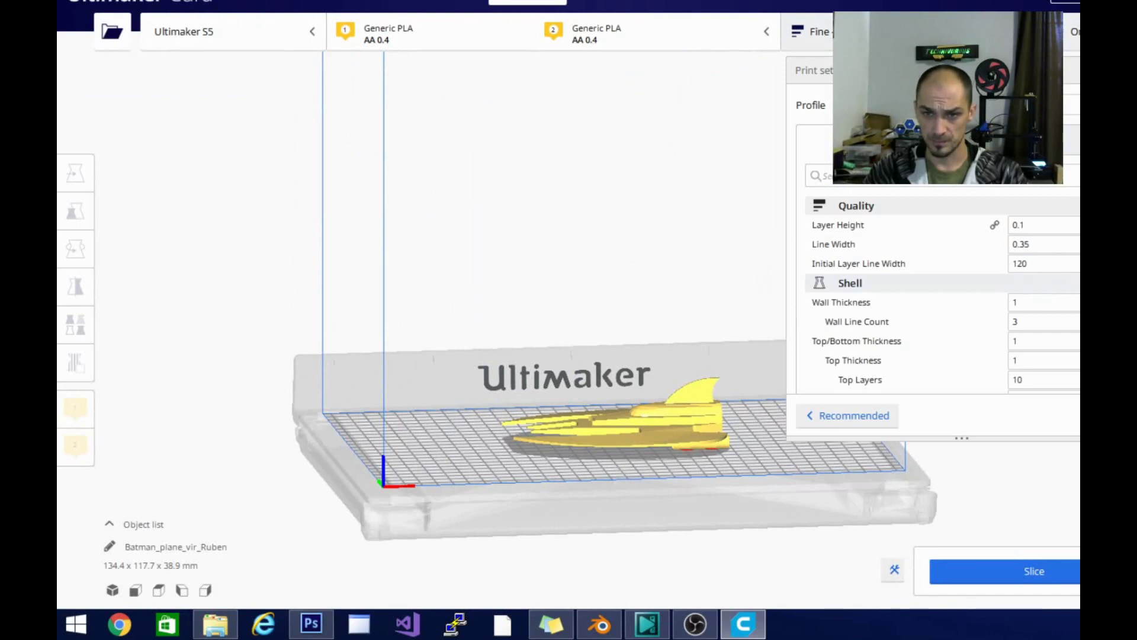
scroll(942, 293, down, 6)
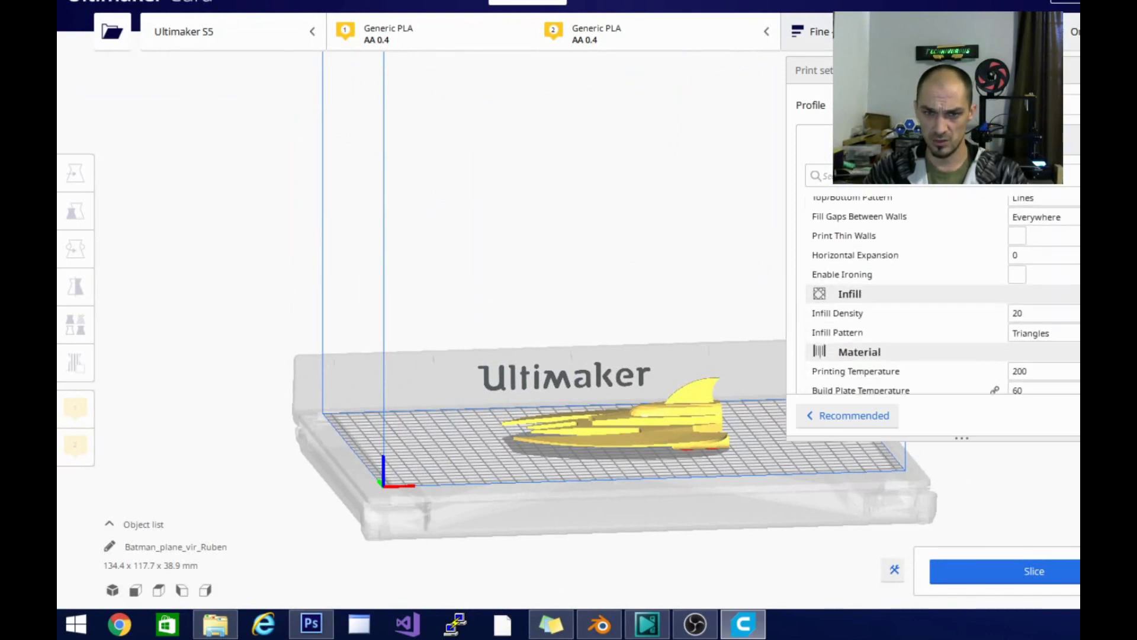
click(1042, 254)
key(BackSpace)
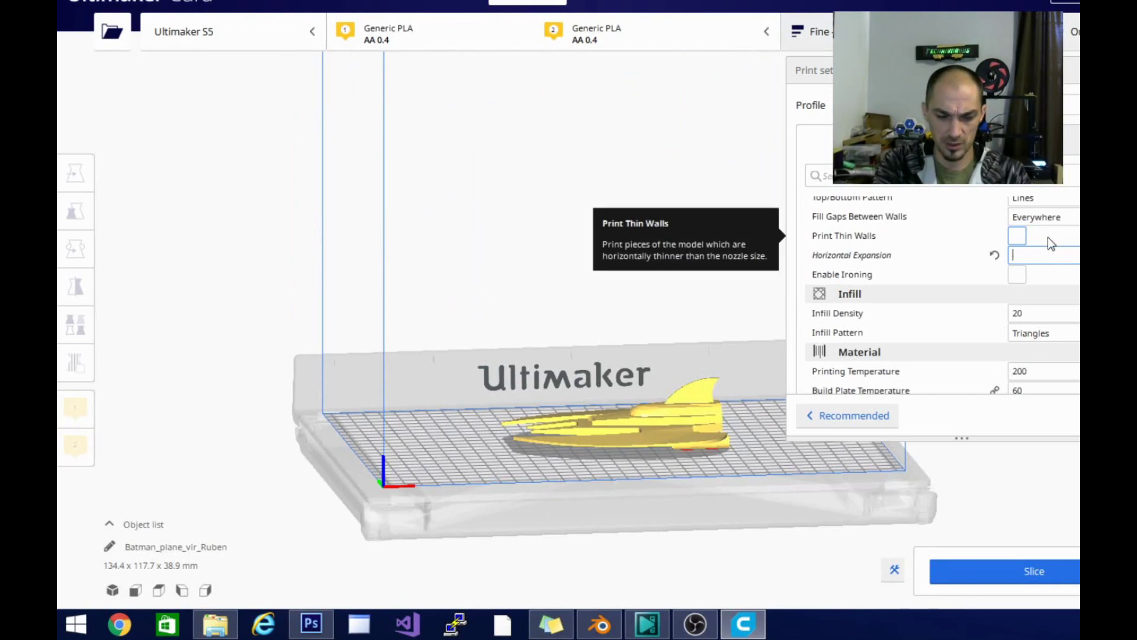
text(2)
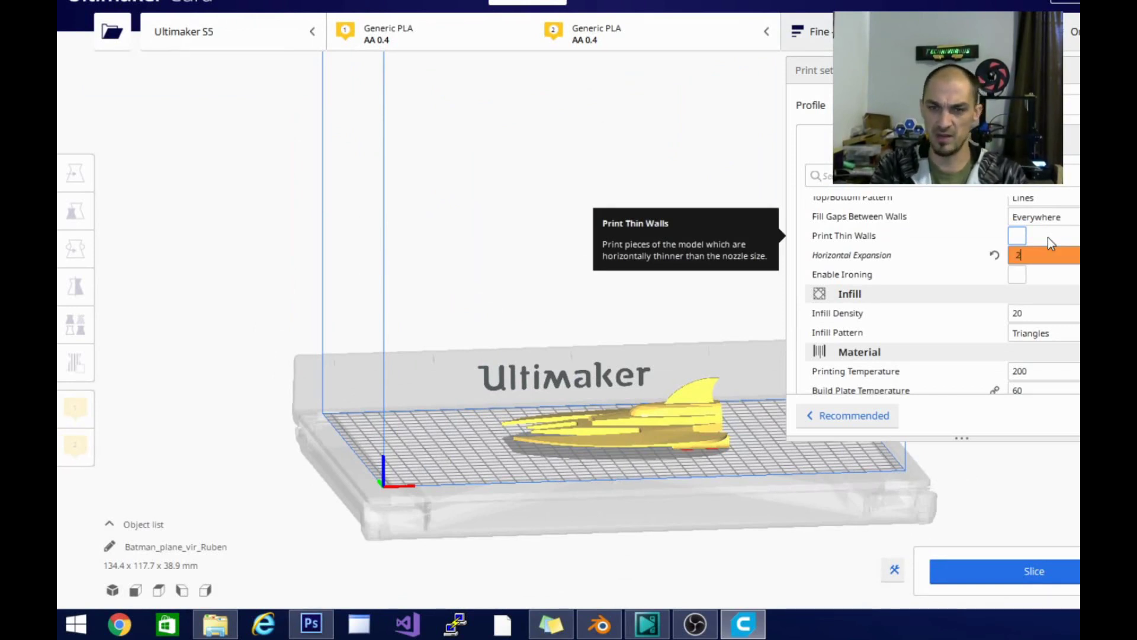
key(BackSpace)
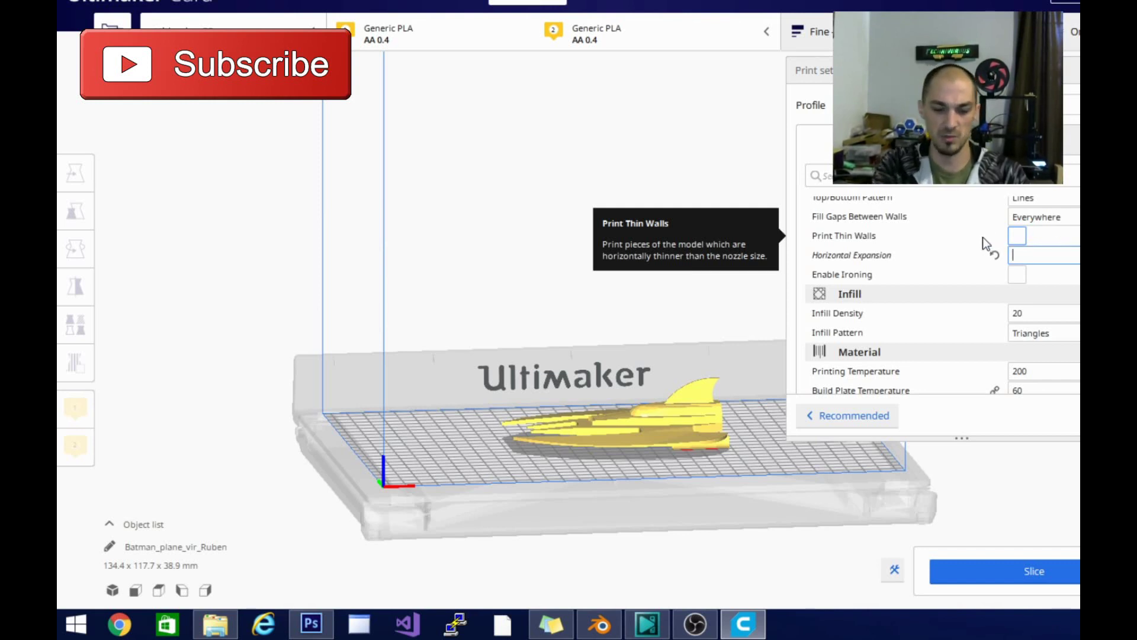
text(8)
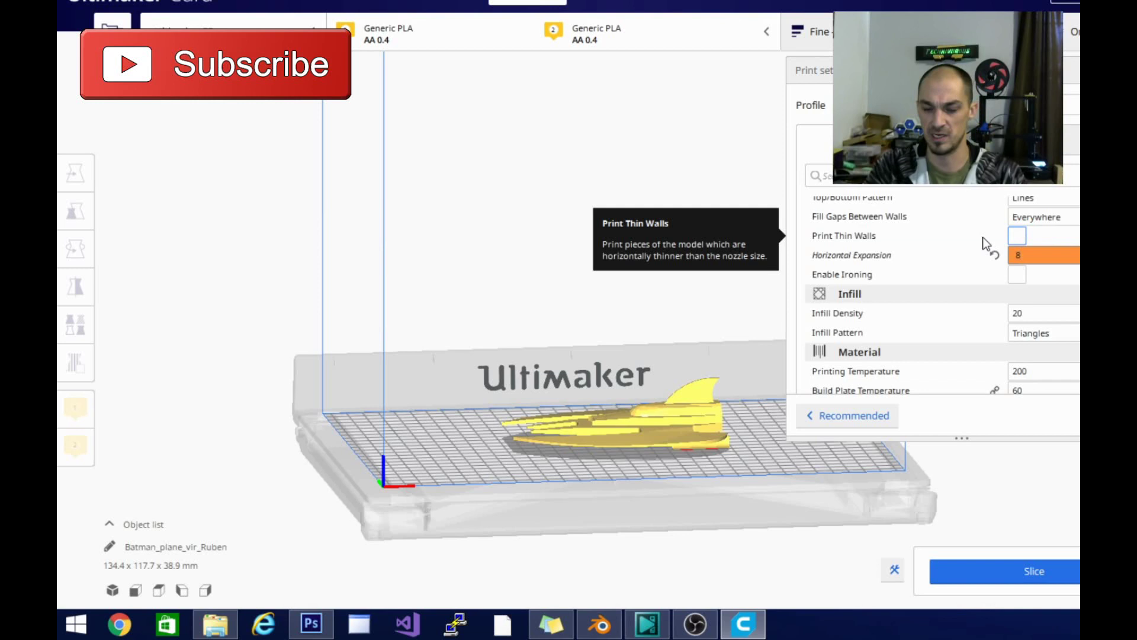
key(BackSpace)
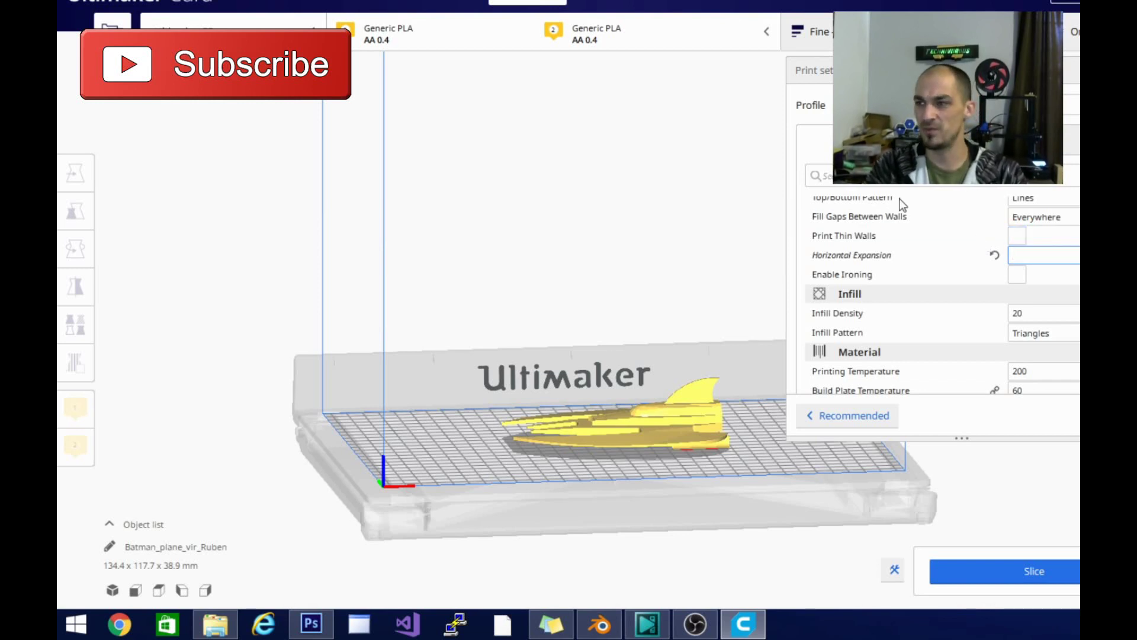
click(639, 525)
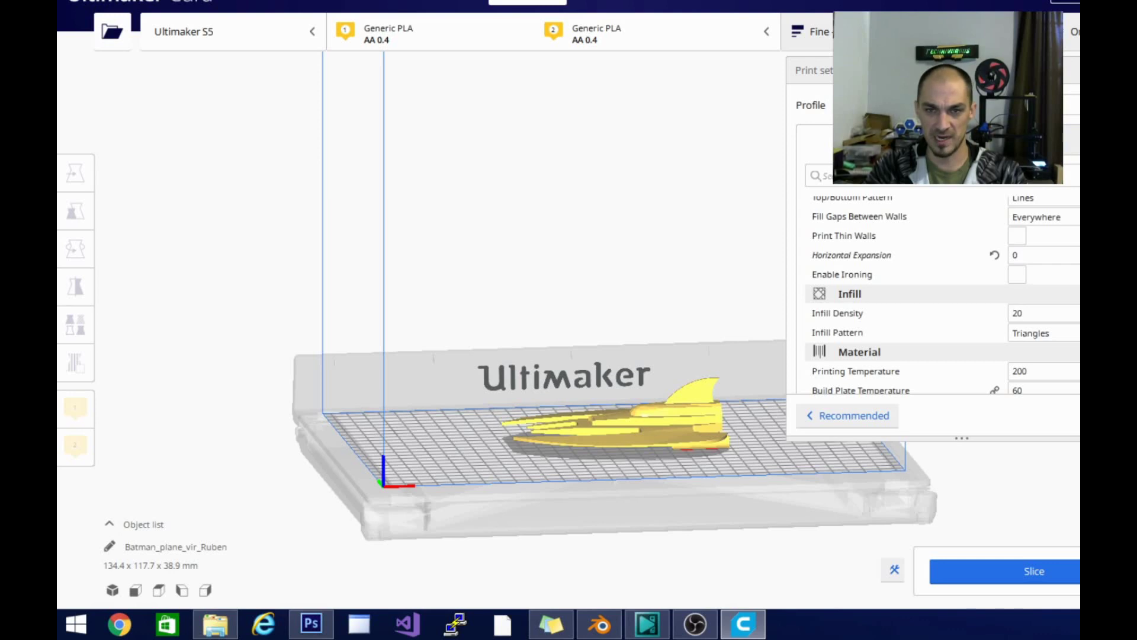
click(494, 377)
right_drag(494, 378, 365, 343)
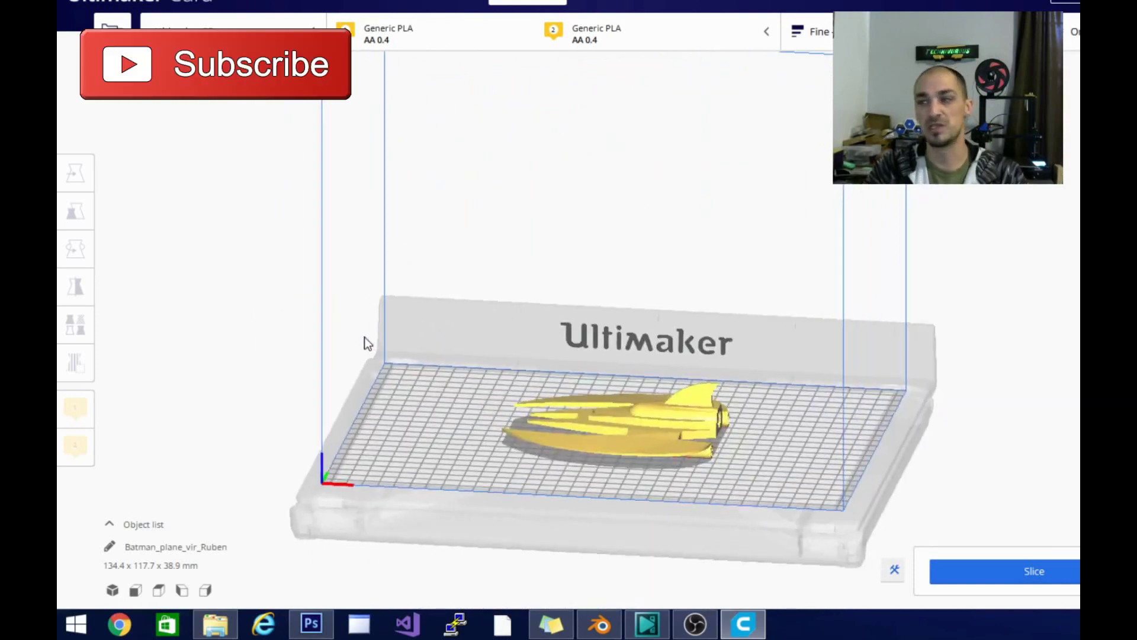